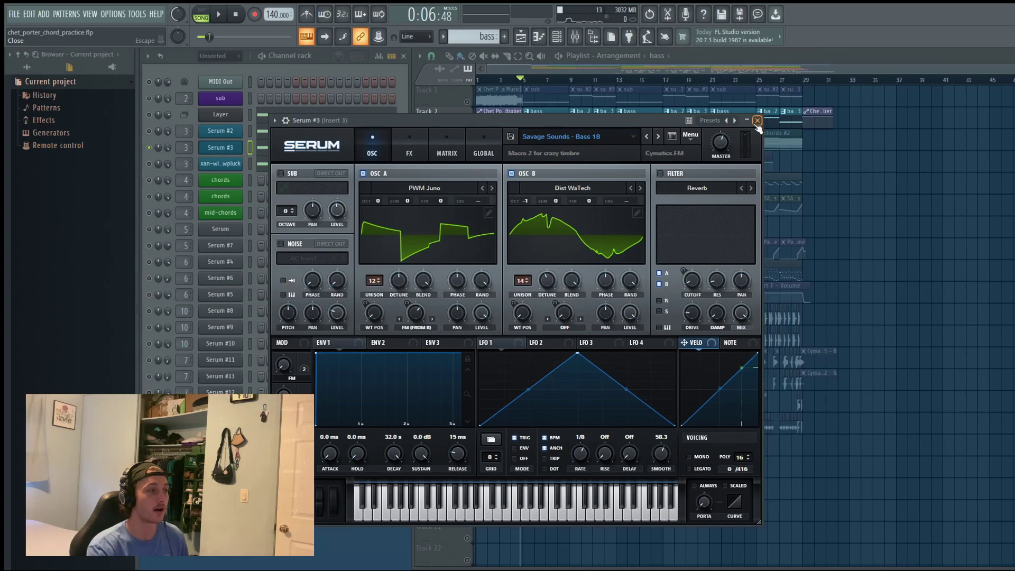
# - Leave the Serum #3 patch, audition the xan-widesawpluck bass layer on its own and inspect its Sylenth1 settings
pyautogui.click(757, 121)
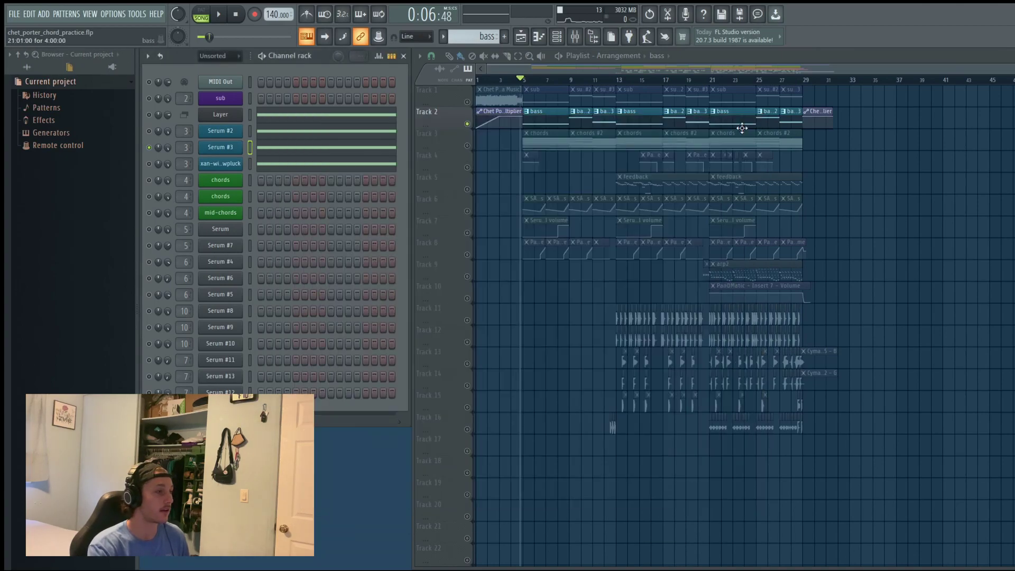
pyautogui.press('space')
pyautogui.press('space')
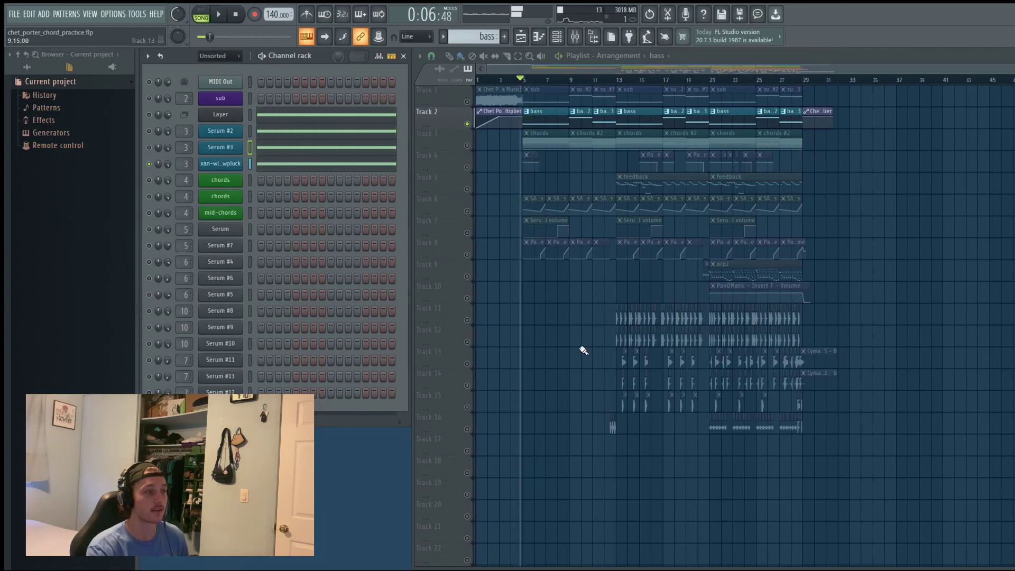
pyautogui.click(229, 165)
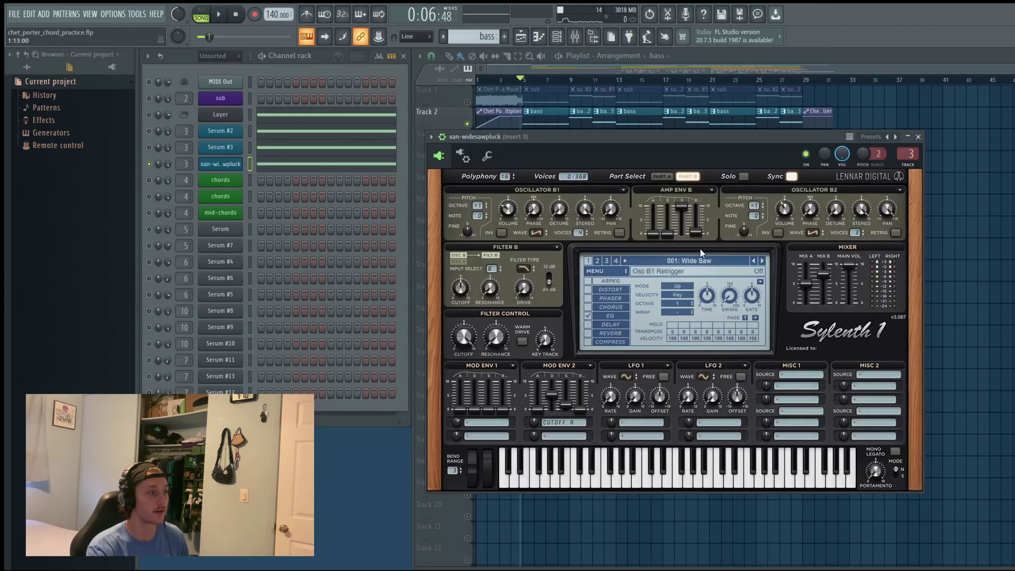
pyautogui.click(918, 137)
# - Play the three bass layers together and review the bass EQ on Insert 3
pyautogui.press('space')
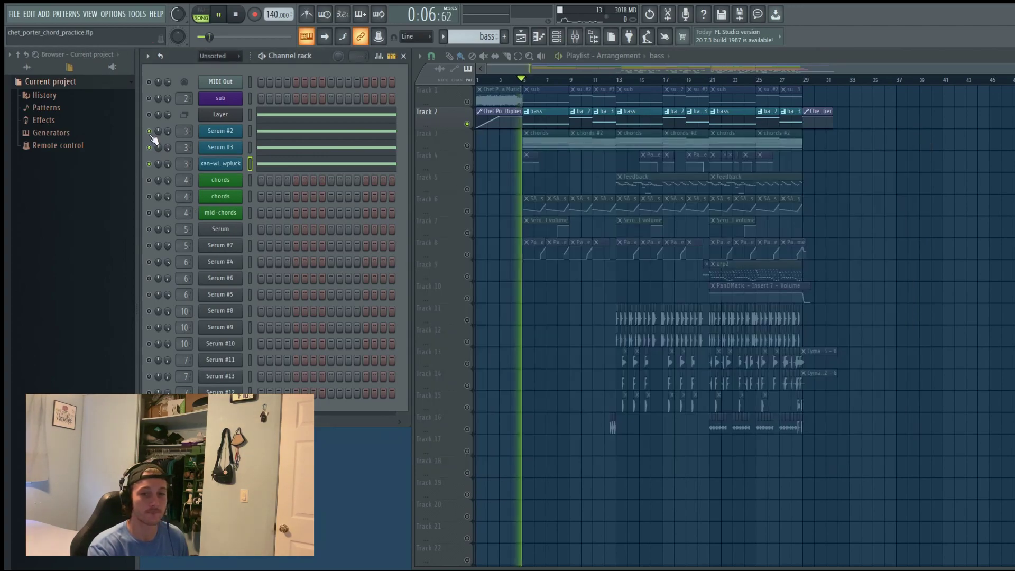
pyautogui.press('space')
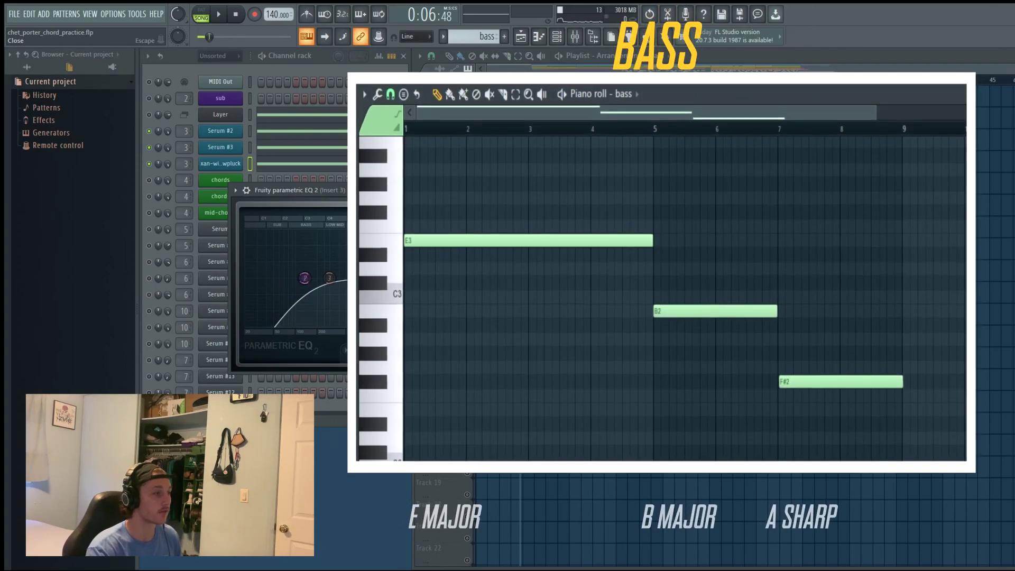
pyautogui.press('Escape')
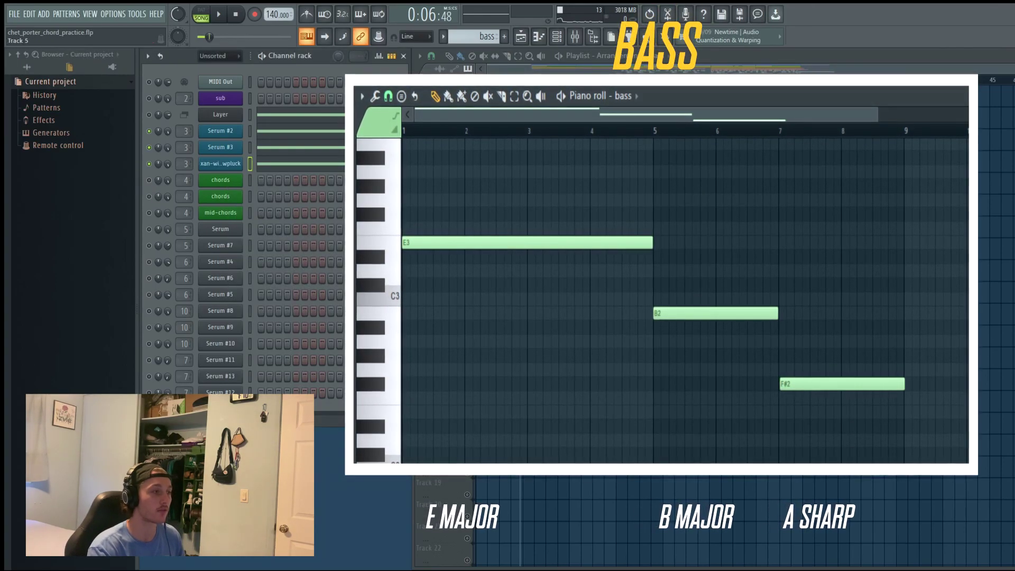
# - Switch to the chords pattern with all channels enabled, solo Track 3 in the playlist and play it
pyautogui.press('KP_Add')
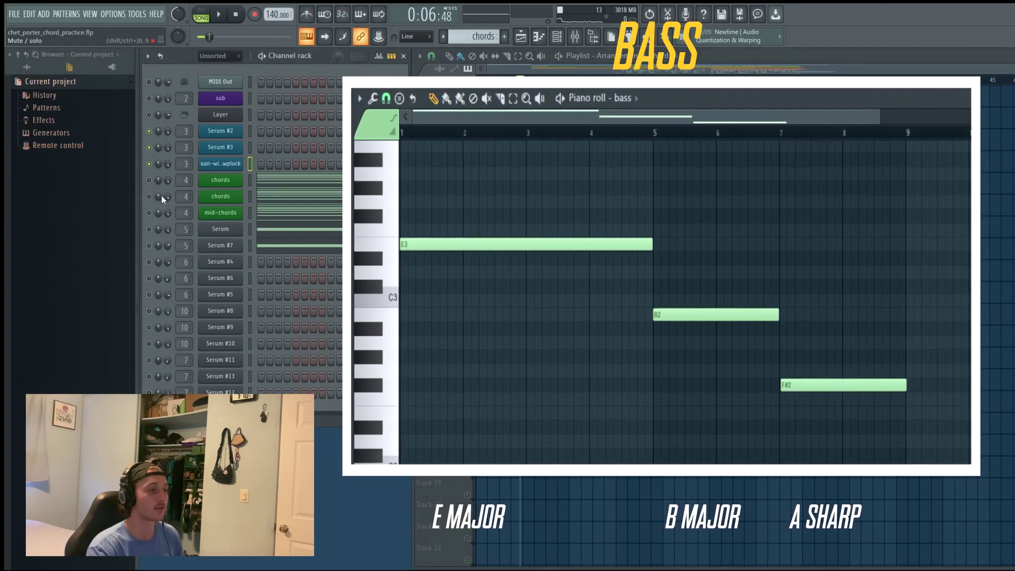
pyautogui.click(149, 181)
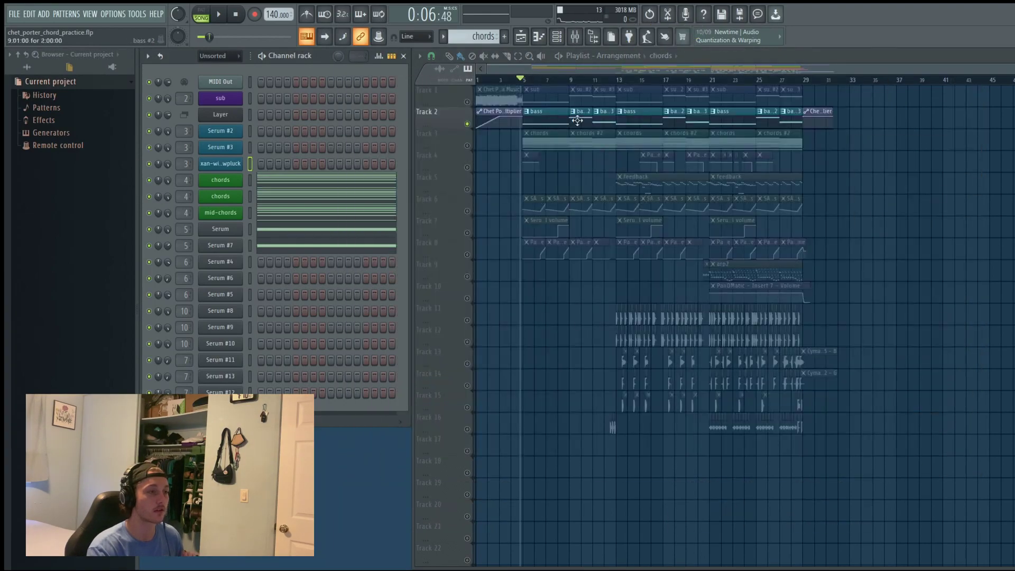
pyautogui.click(469, 143)
pyautogui.press('space')
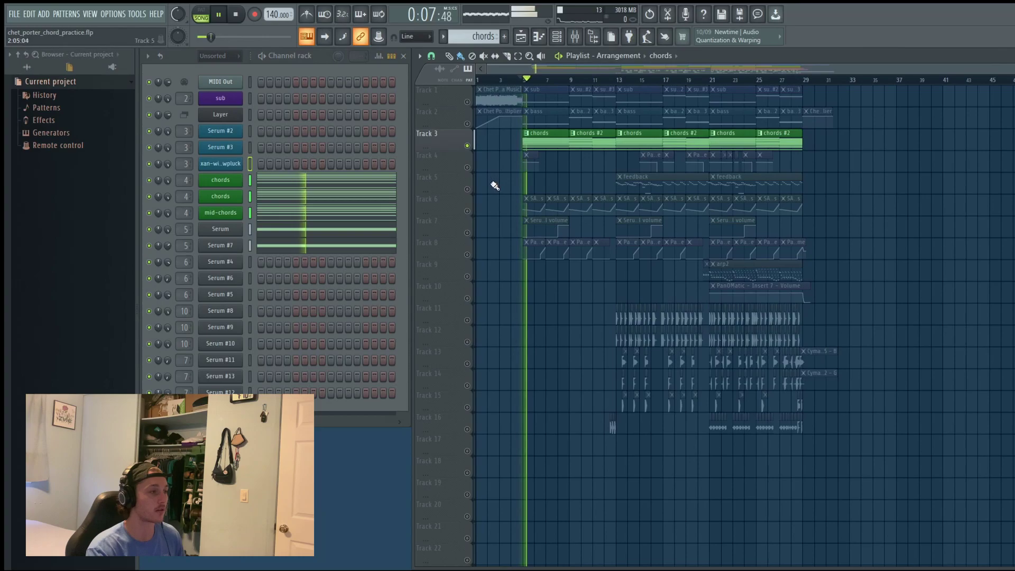
pyautogui.press('space')
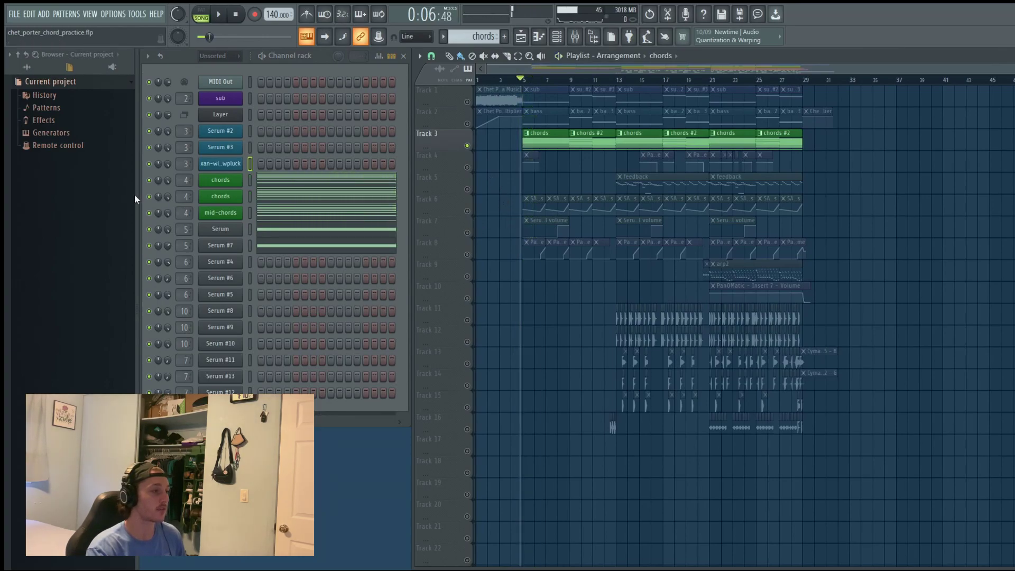
# - Audition the first chords channel without the other chord layers and inspect its Serum patch
pyautogui.press('space')
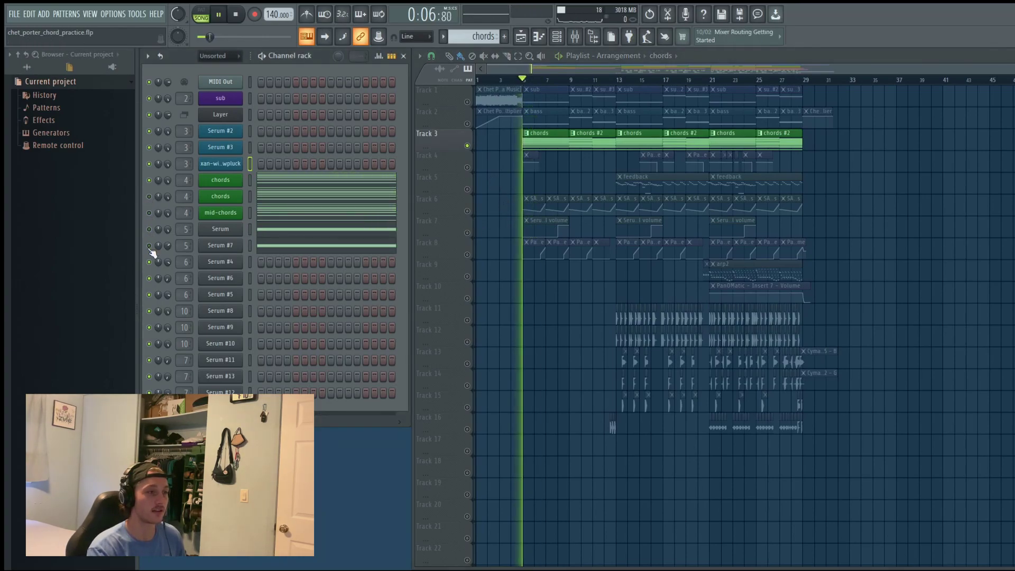
pyautogui.press('space')
pyautogui.click(220, 185)
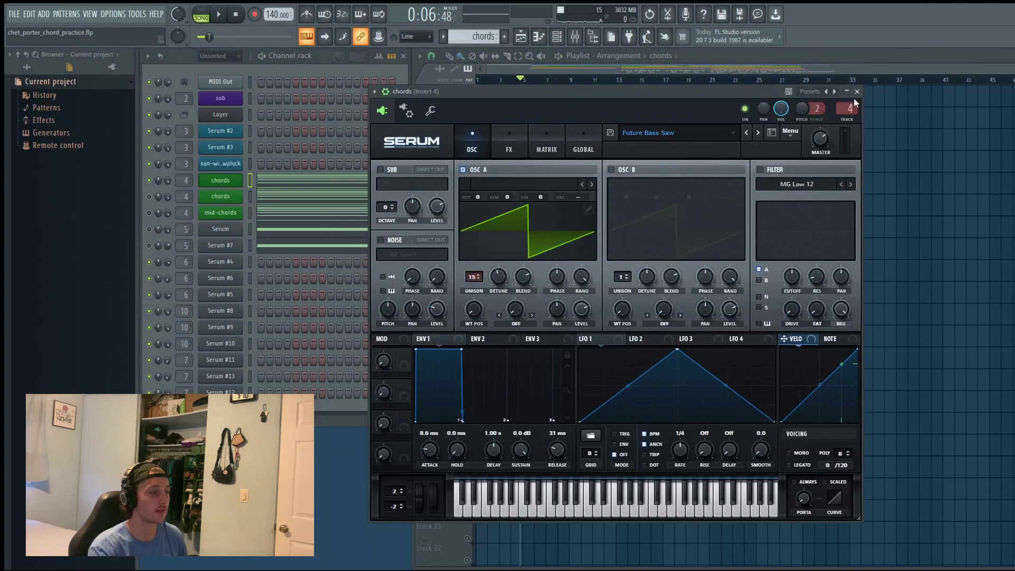
pyautogui.click(856, 92)
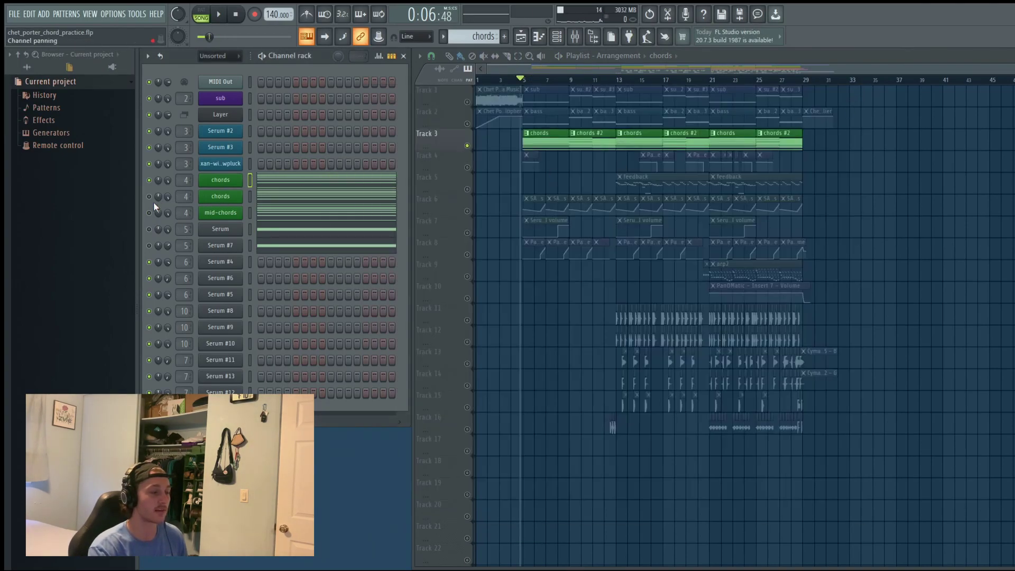
# - Audition the second chords channel and inspect its Serum patch, then play both chords channels together
pyautogui.click(221, 200)
pyautogui.press('space')
pyautogui.press('space')
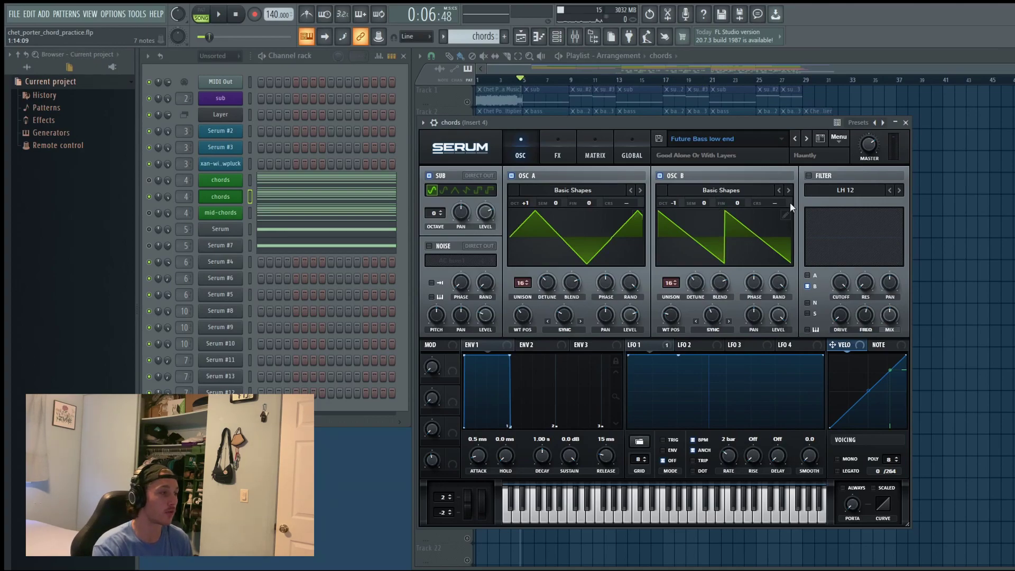
pyautogui.click(905, 123)
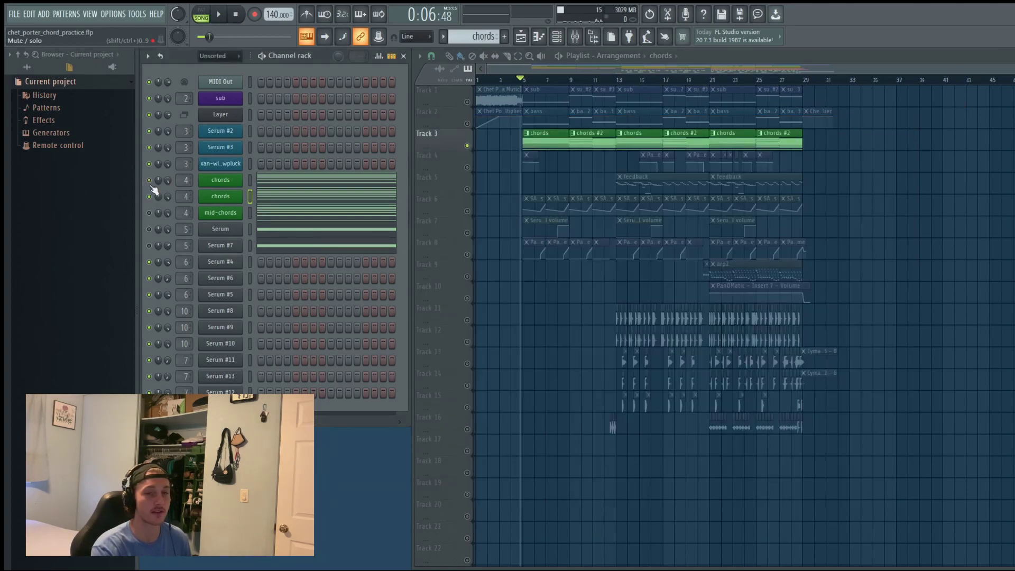
pyautogui.press('space')
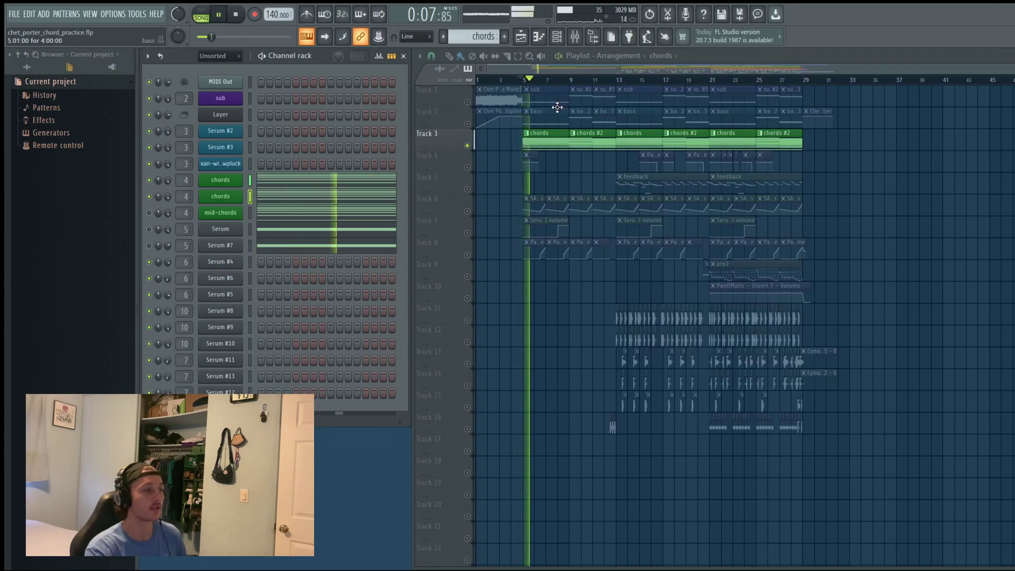
pyautogui.press('space')
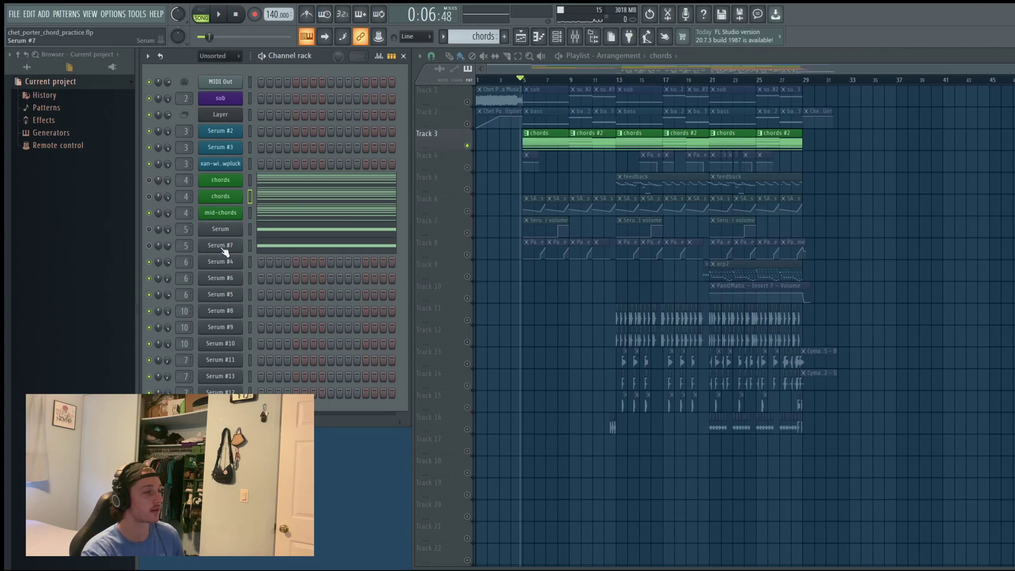
# - Inspect the Sylenth1 patch of the mid-chords channel while playing that layer alone
pyautogui.click(227, 214)
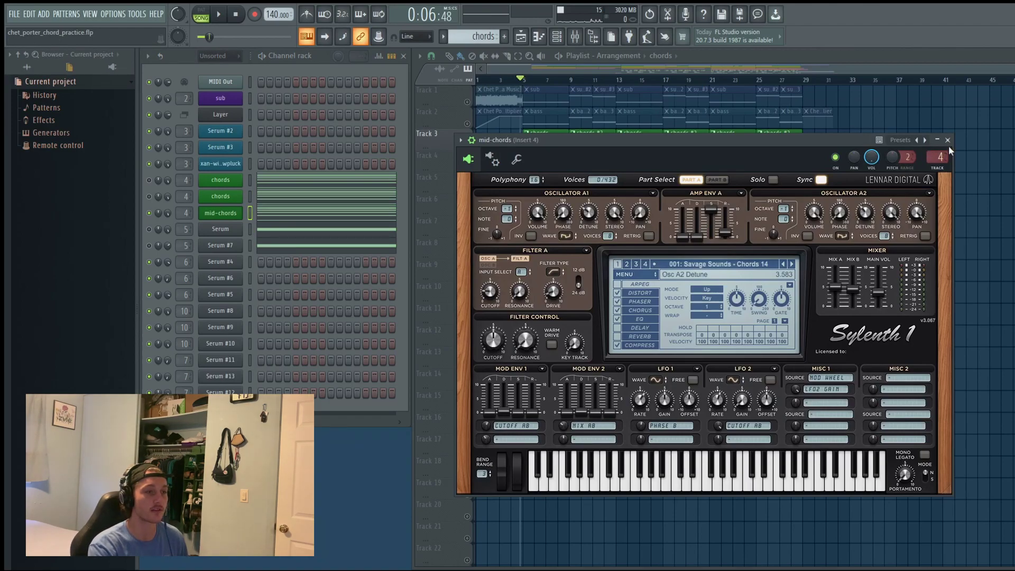
pyautogui.press('space')
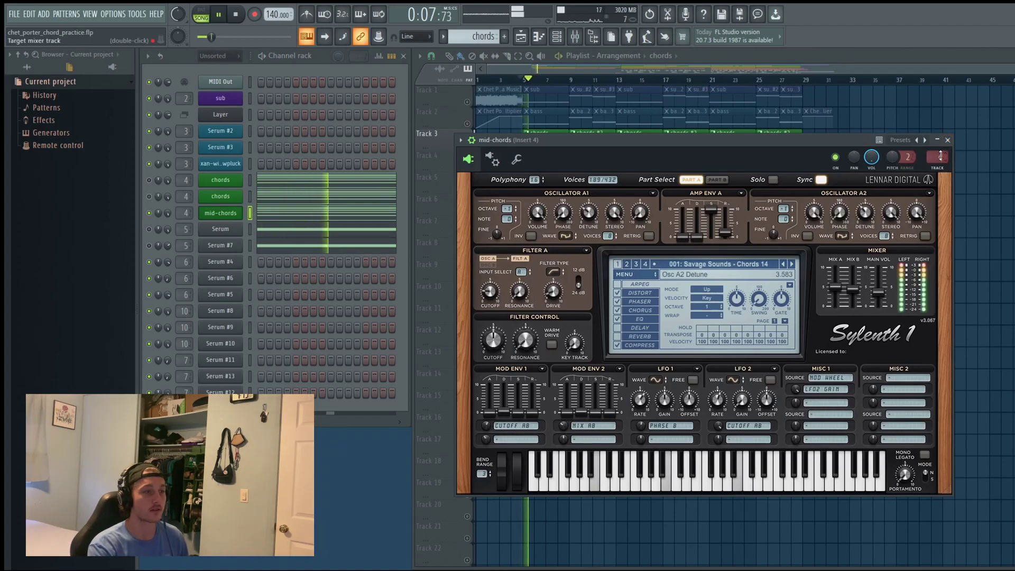
pyautogui.press('space')
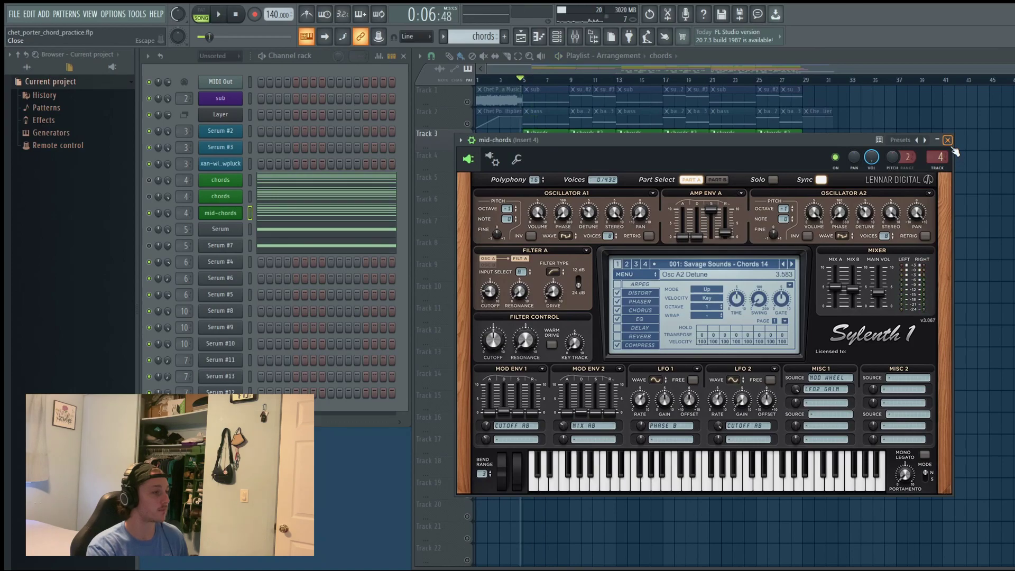
pyautogui.click(947, 139)
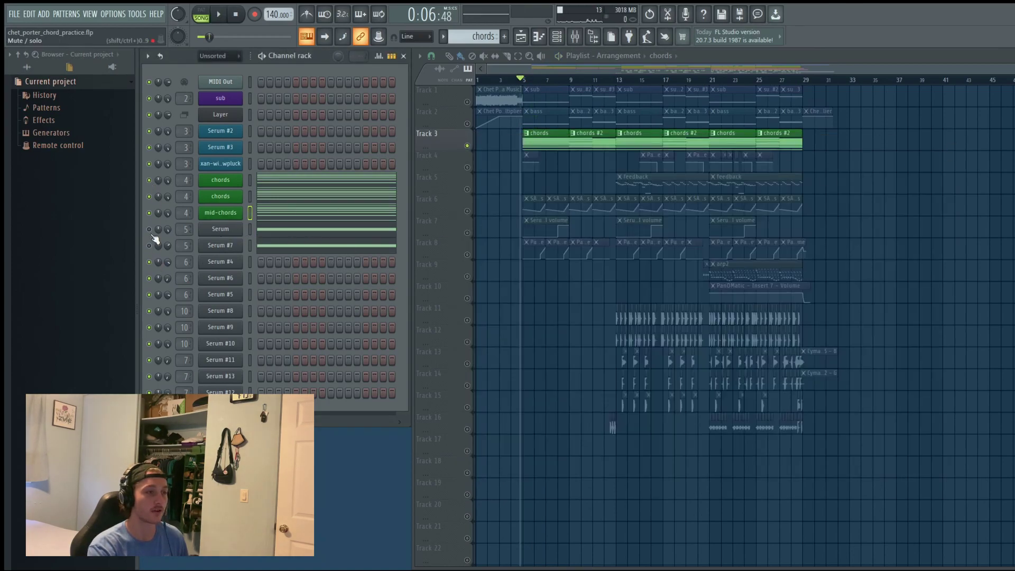
# - Solo the Serum channel on mixer insert 5 and listen to it
pyautogui.click(150, 229)
pyautogui.press('space')
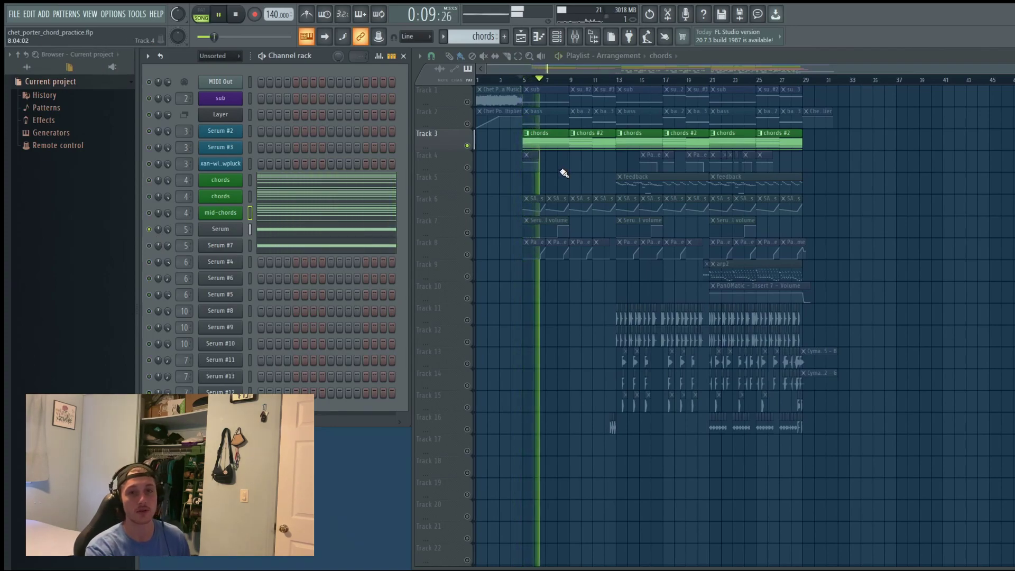
pyautogui.press('space')
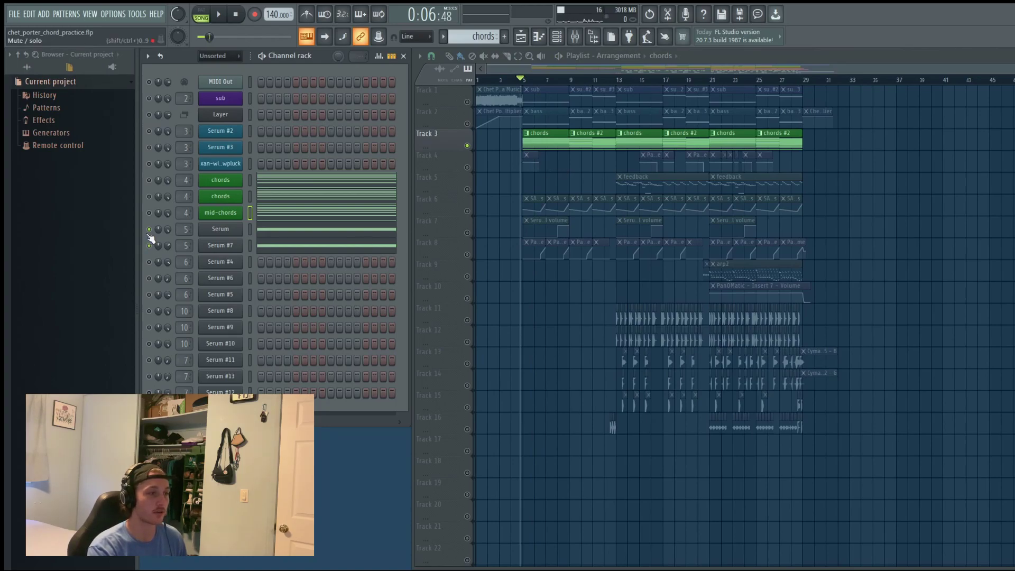
# - Audition the Serum #7 channel on its own and examine its Serum patch during playback
pyautogui.press('space')
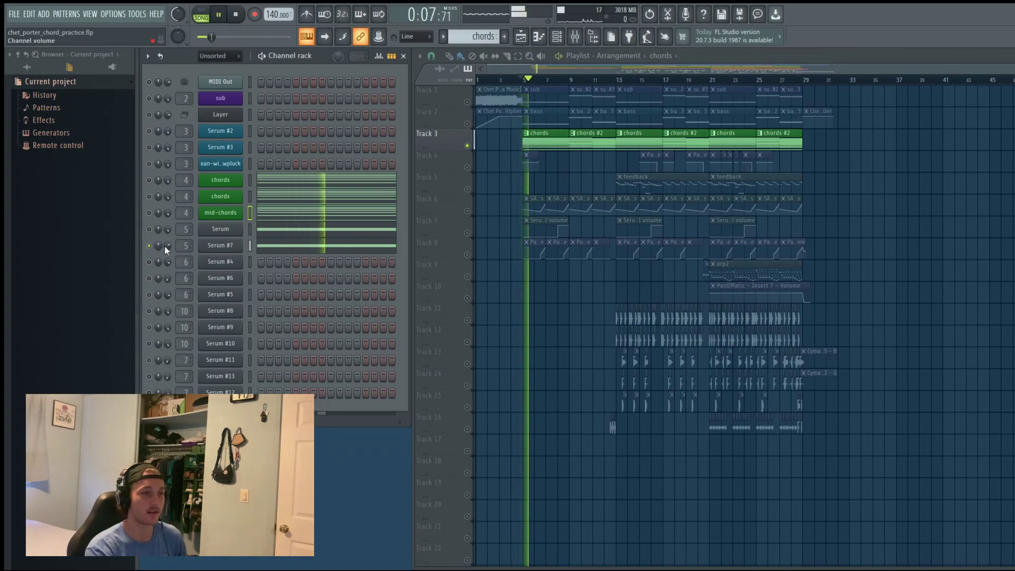
pyautogui.click(216, 247)
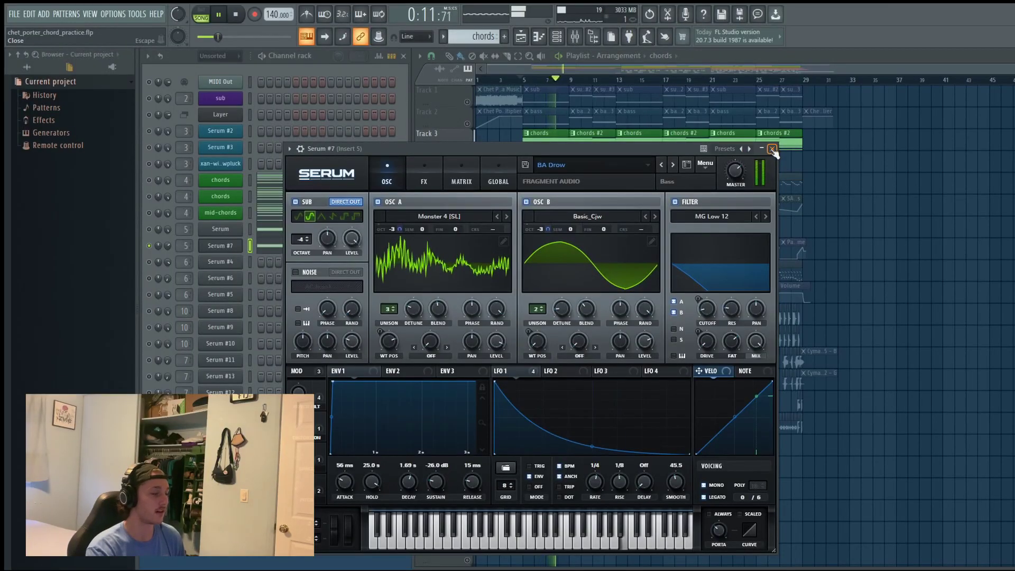
pyautogui.click(772, 150)
pyautogui.press('space')
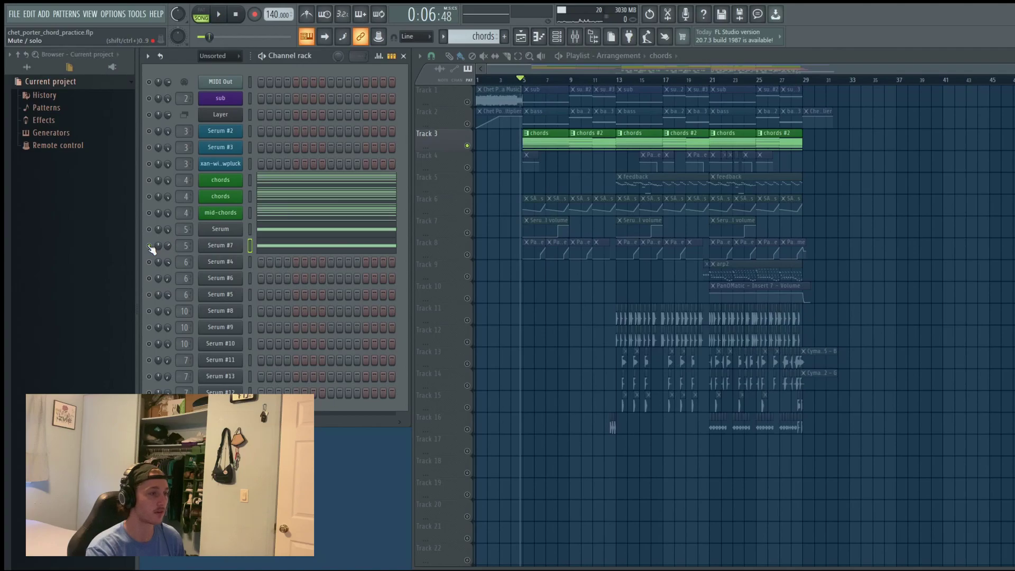
pyautogui.press('space')
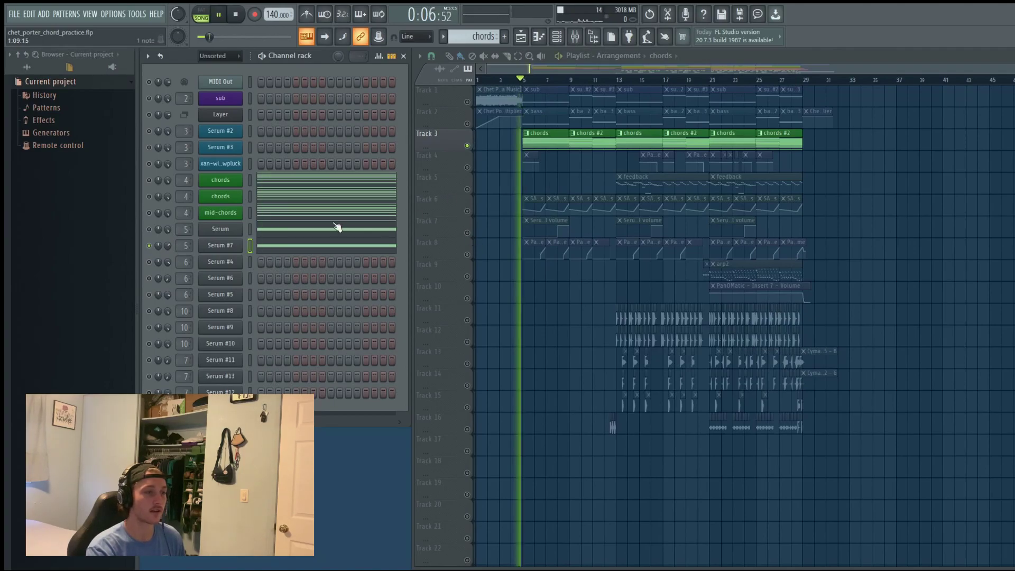
pyautogui.click(220, 245)
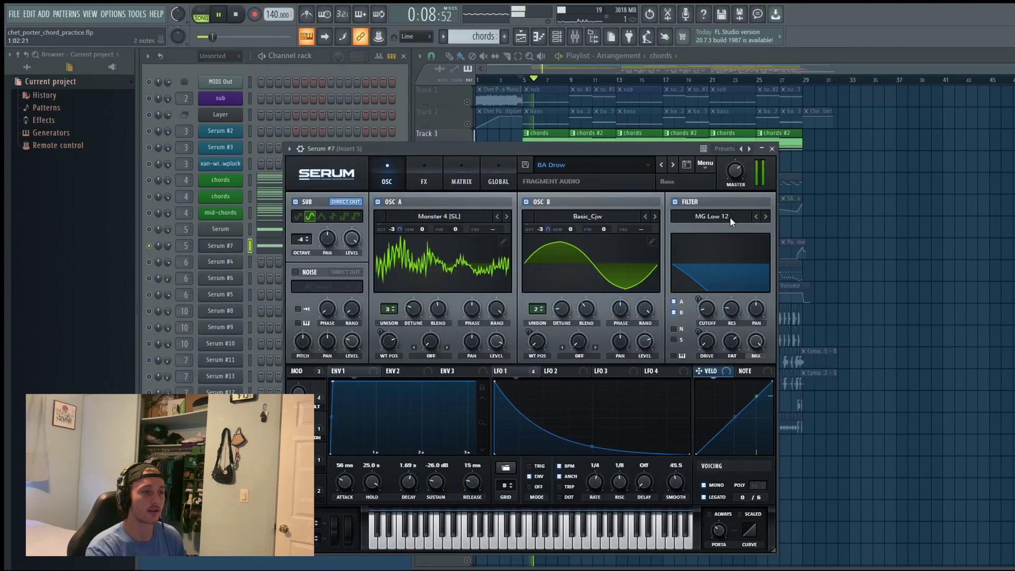
pyautogui.click(772, 148)
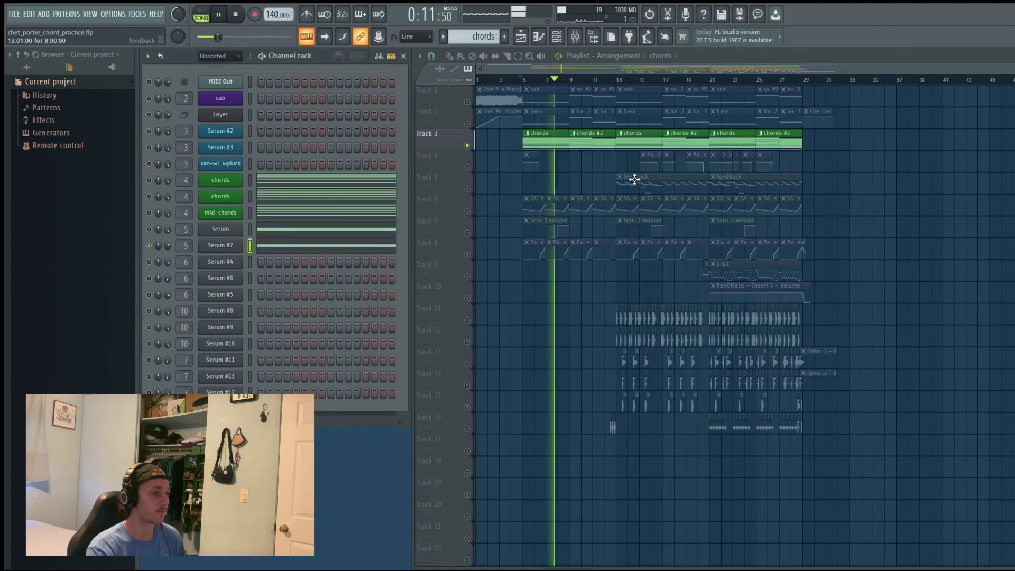
pyautogui.press('space')
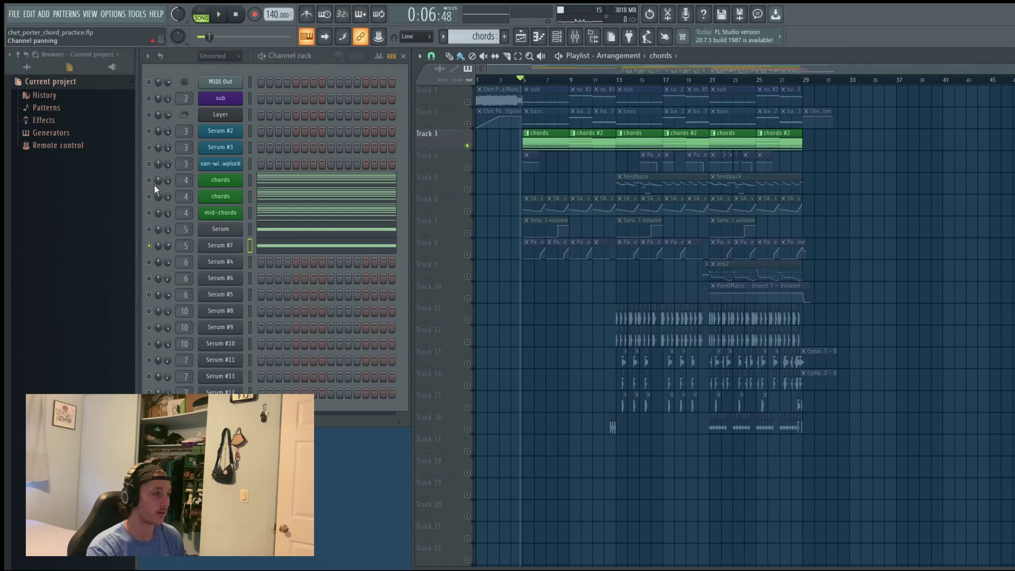
# - Re-enable all channels and examine the main chord notes in the piano roll
pyautogui.keyDown('ctrl'); pyautogui.click(150, 213); pyautogui.keyUp('ctrl')
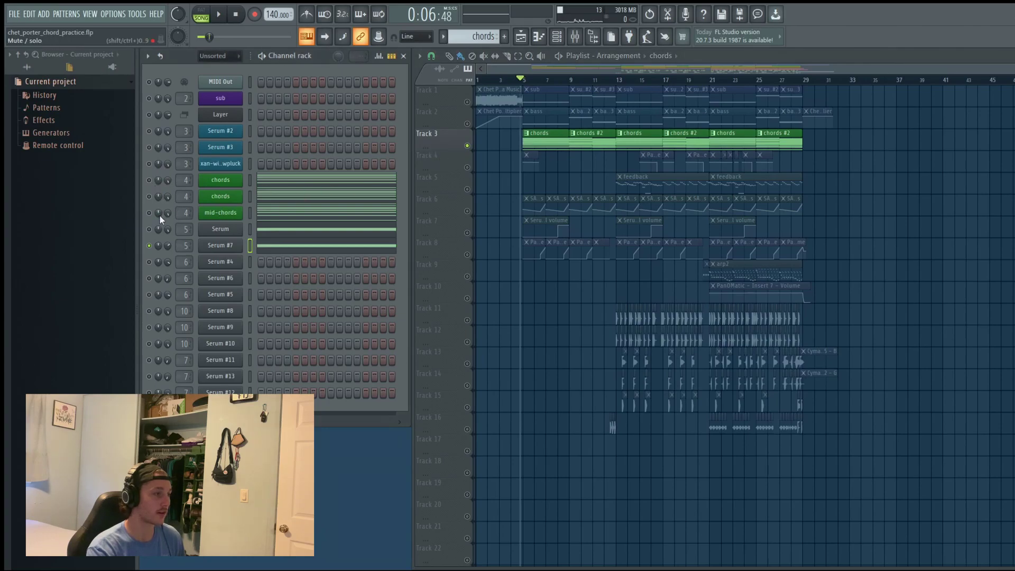
pyautogui.keyDown('ctrl'); pyautogui.click(149, 180); pyautogui.keyUp('ctrl')
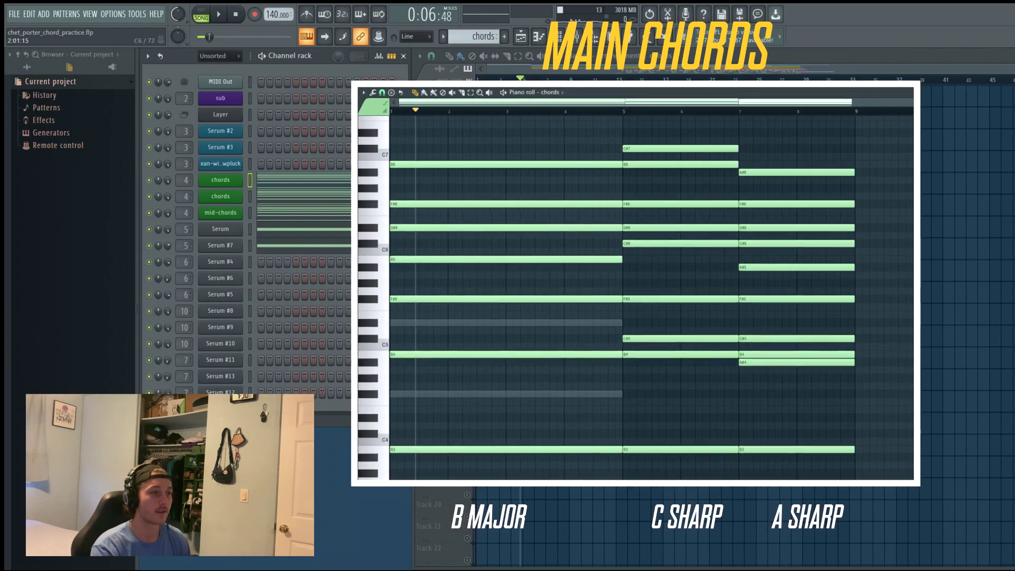
pyautogui.click(639, 206)
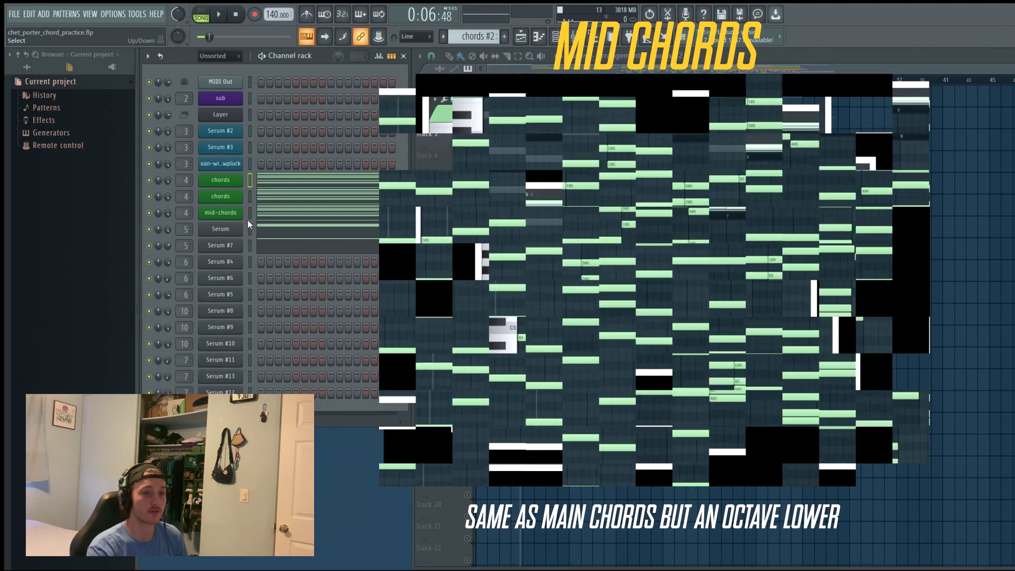
# - Check the mid-chords channel's synth and the Fruity parametric EQ 2 on Insert 4
pyautogui.click(237, 215)
pyautogui.click(946, 143)
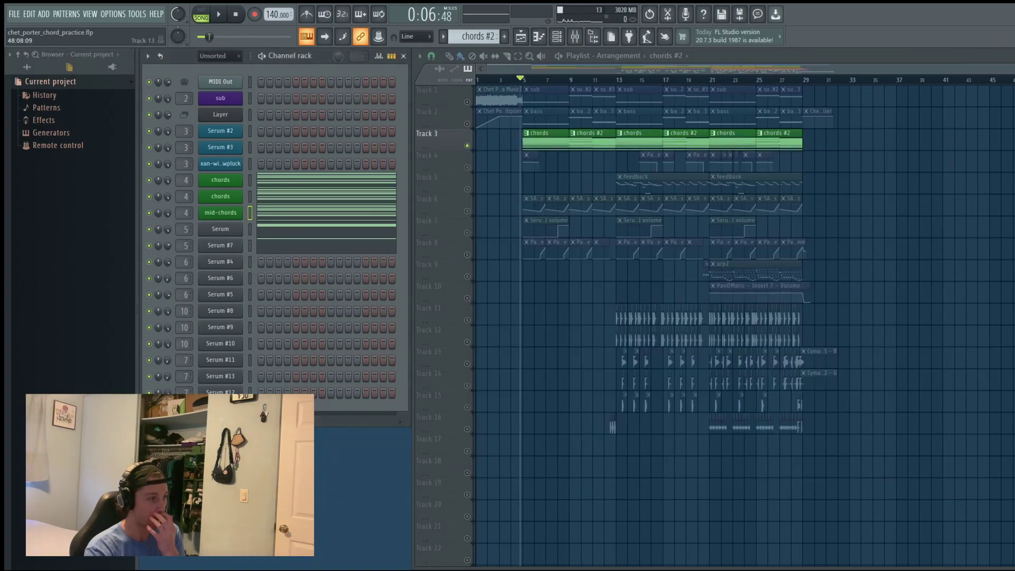
pyautogui.click(613, 201)
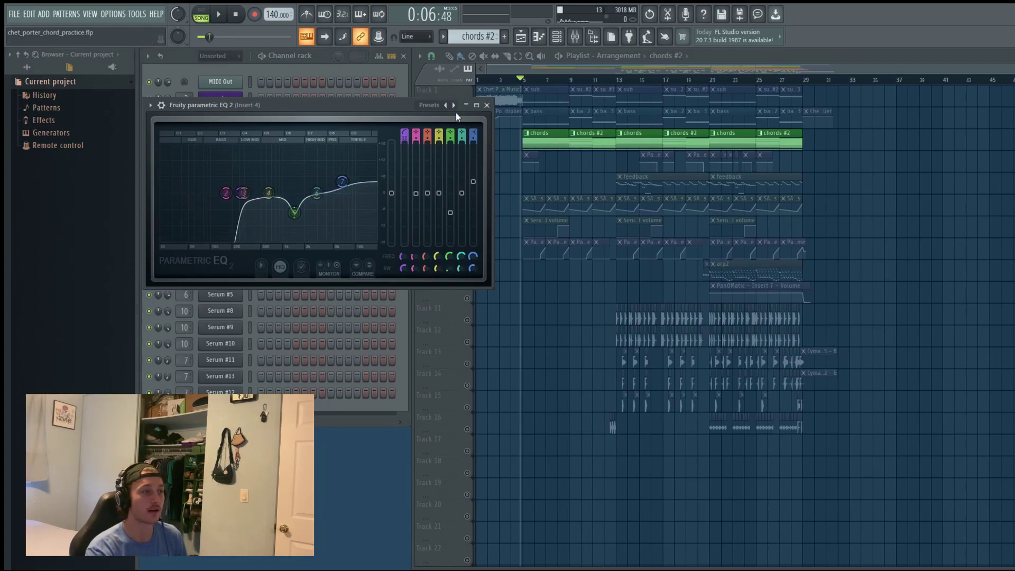
pyautogui.click(487, 105)
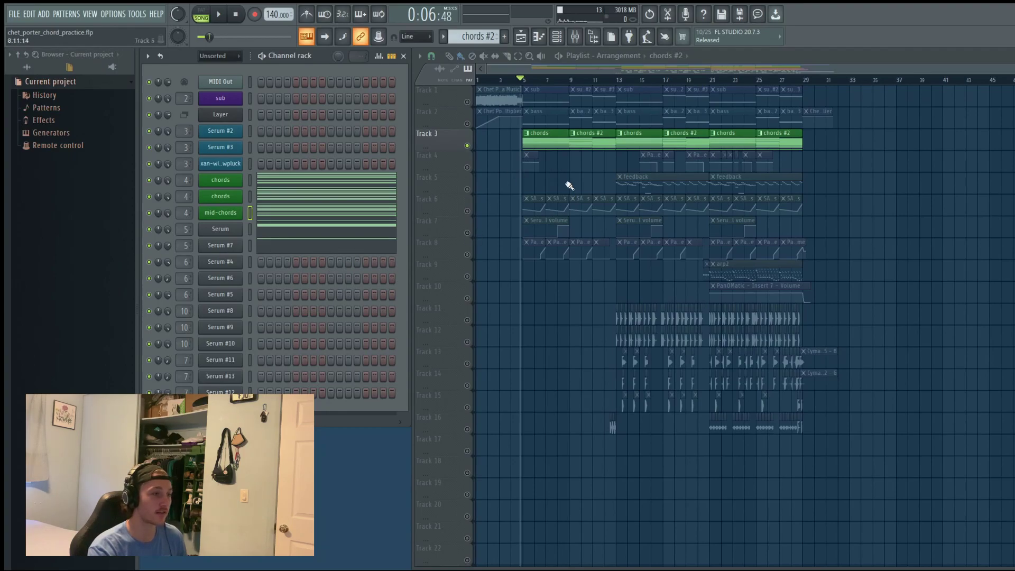
# - Unsolo Track 3 so all playlist tracks are active and play the full arrangement from the beginning
pyautogui.keyDown('ctrl'); pyautogui.click(467, 147); pyautogui.keyUp('ctrl')
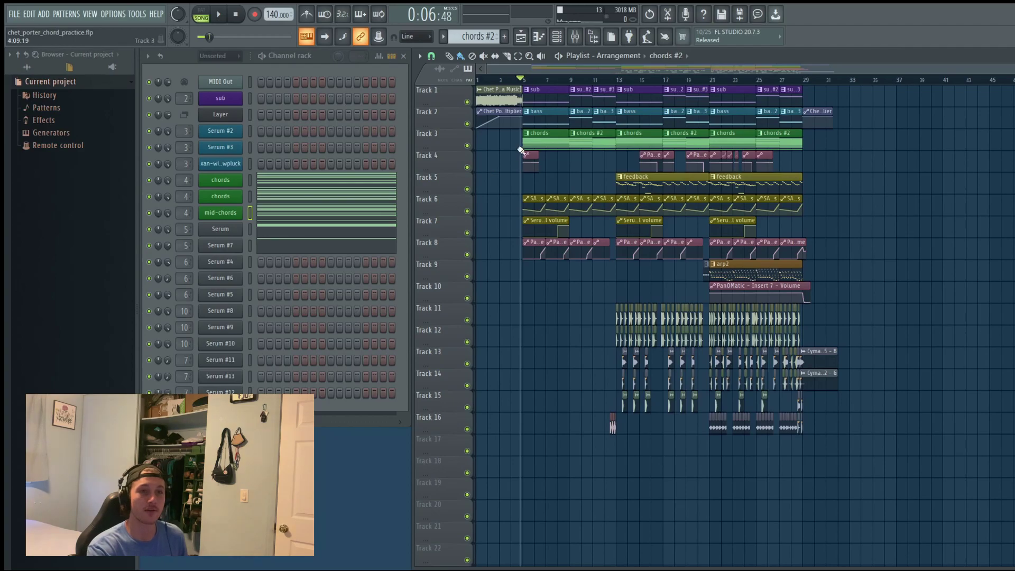
pyautogui.press('space')
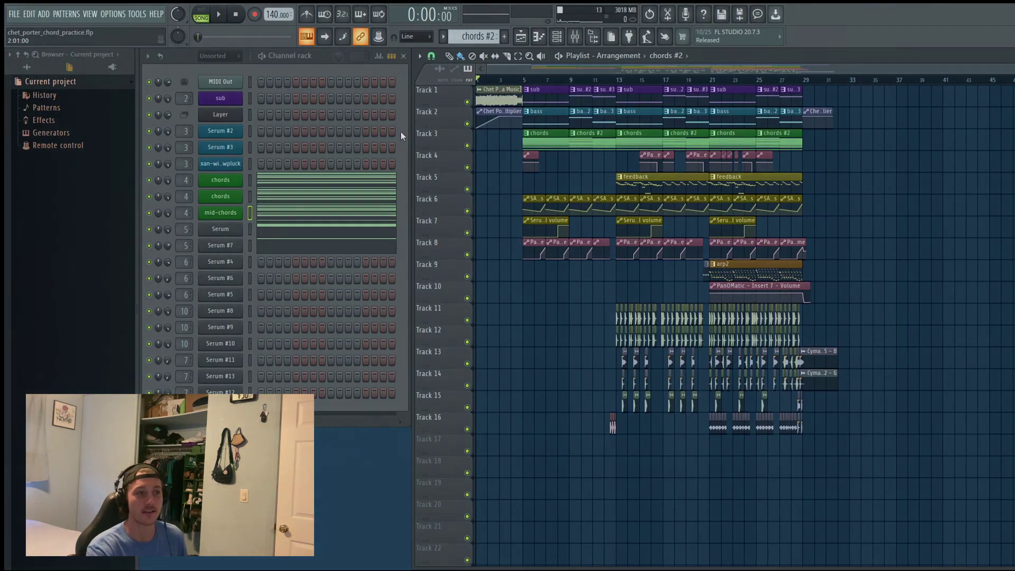
pyautogui.press('space')
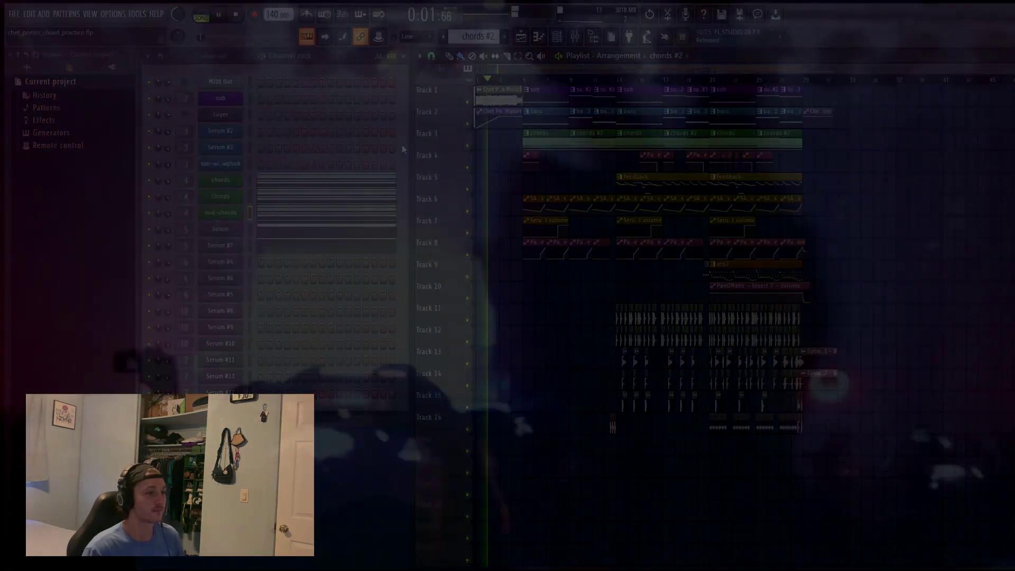